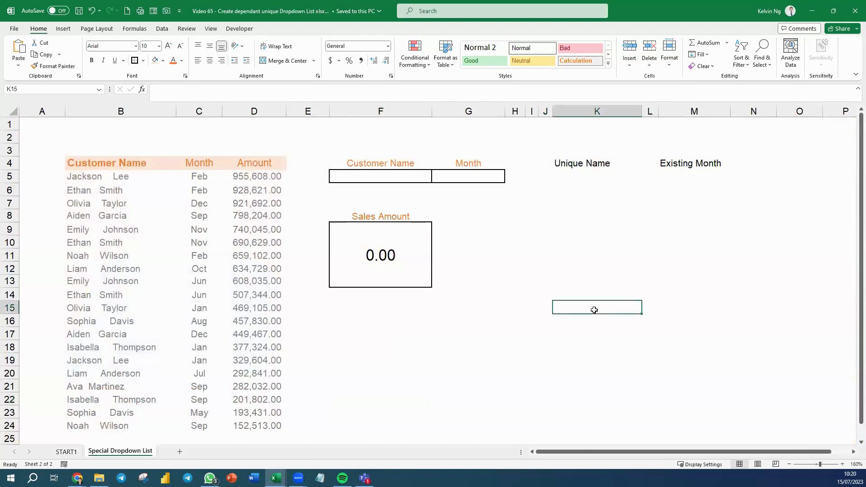
# Enter =CLEAN(TRIM(CustName)) in K5 so all 20 trimmed customer names spill down
pyautogui.moveTo(150, 180); pyautogui.dragTo(147, 426)
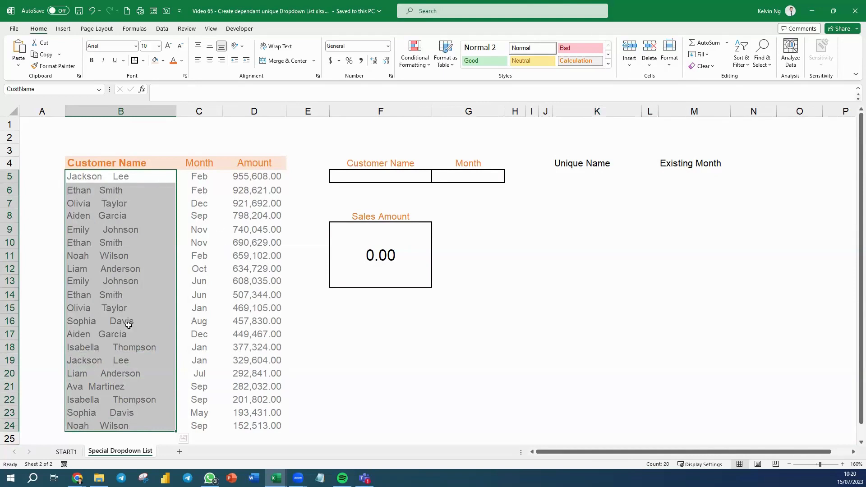
pyautogui.click(620, 287)
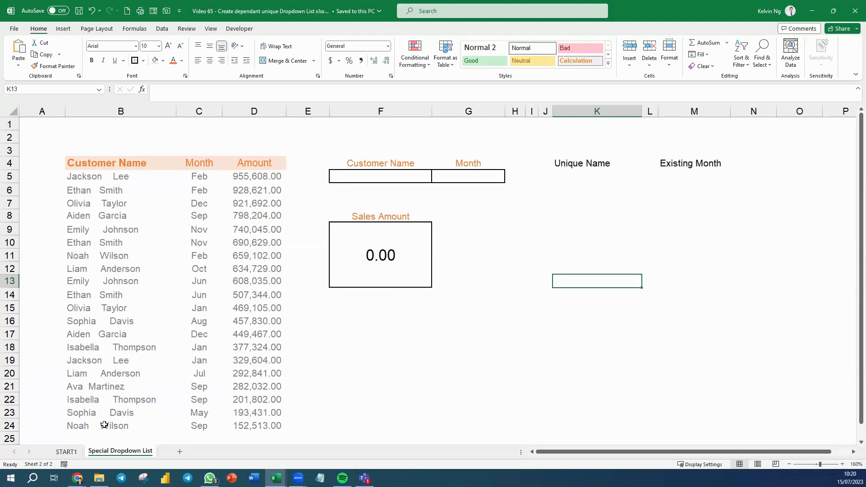
pyautogui.click(576, 179)
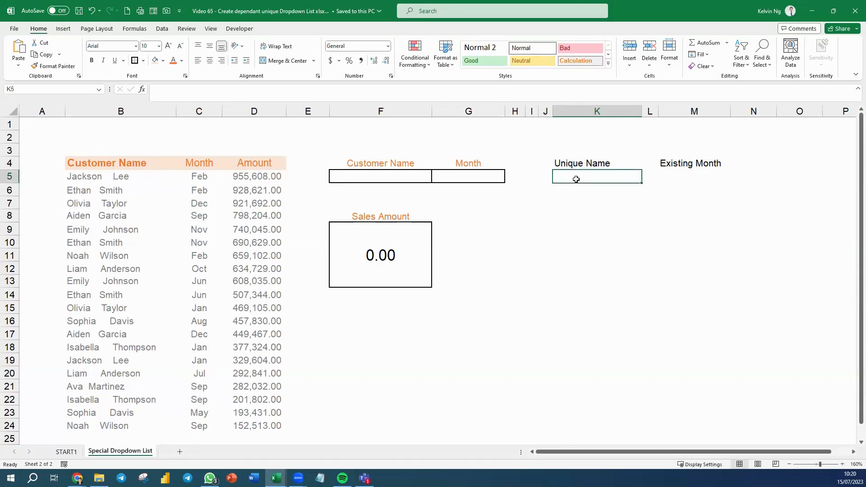
pyautogui.write('=c')
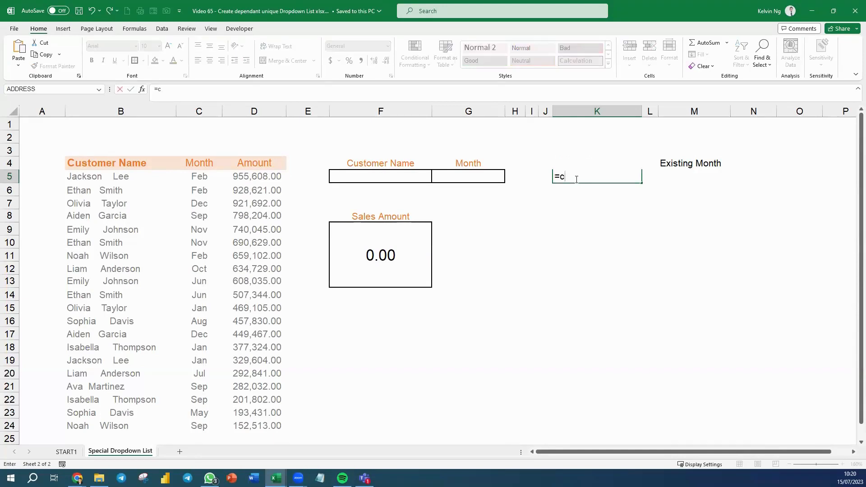
pyautogui.write('lean')
pyautogui.press('Tab')
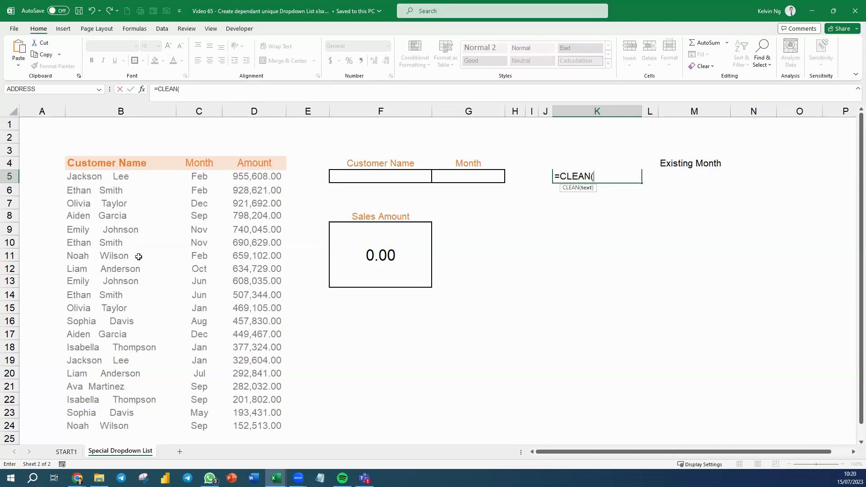
pyautogui.write('trim')
pyautogui.press('Tab')
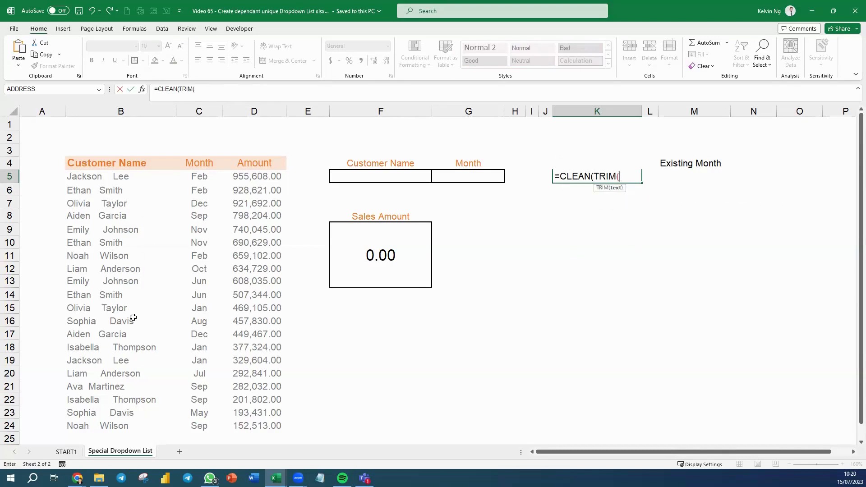
pyautogui.write('cust')
pyautogui.press('Tab')
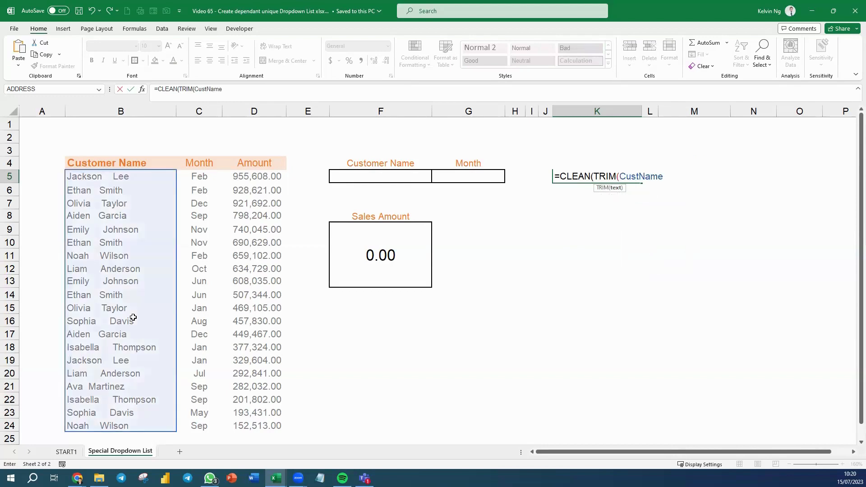
pyautogui.write('))')
pyautogui.press('Return')
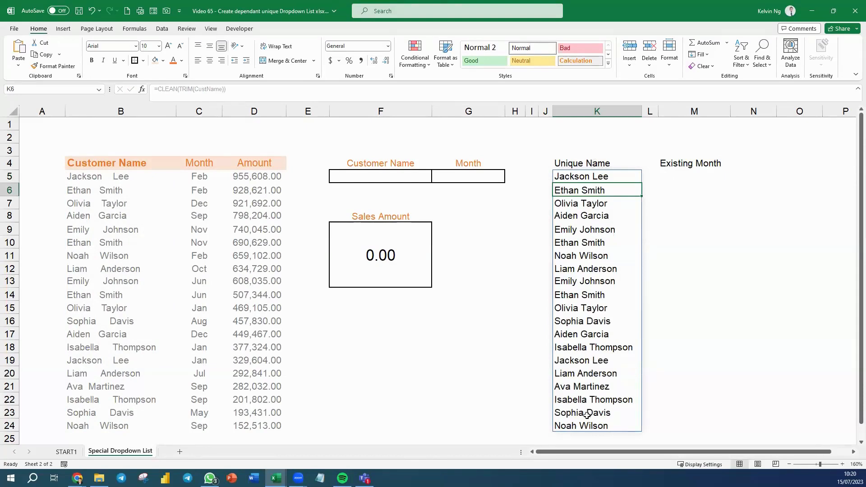
# Wrap the K5 formula as =UNIQUE(CLEAN(TRIM(CustName))) to leave 10 distinct customer names
pyautogui.doubleClick(572, 176)
pyautogui.click(559, 176)
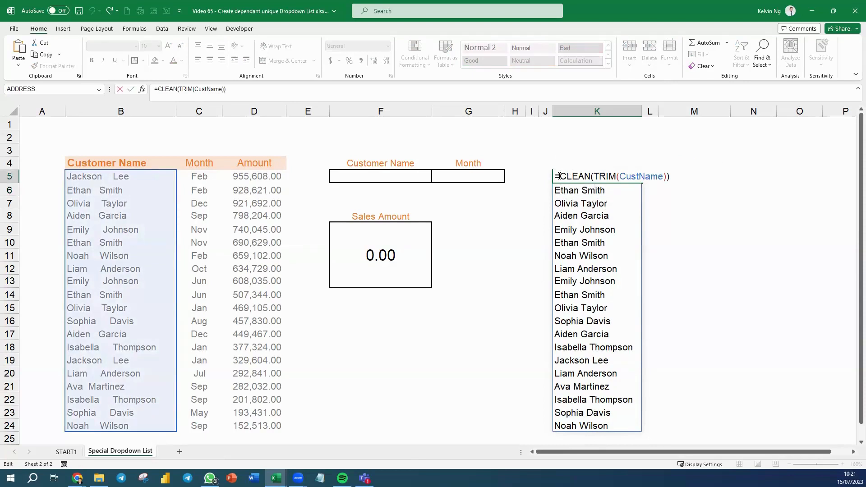
pyautogui.write('fil')
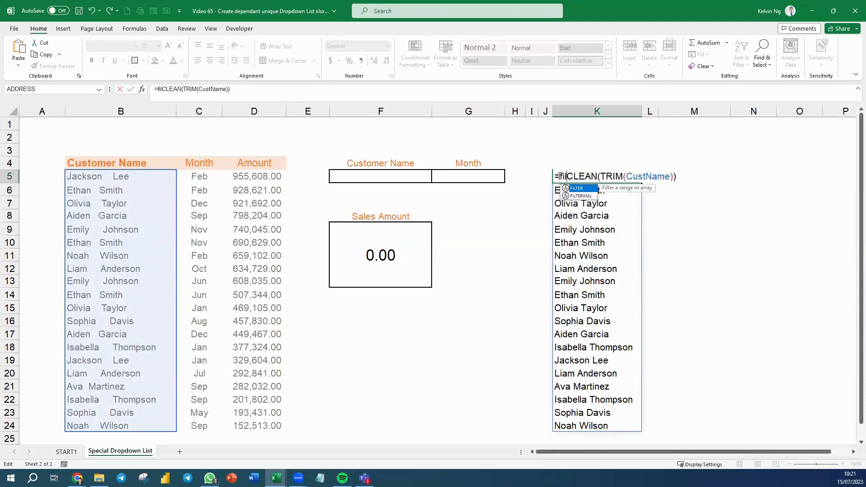
pyautogui.write('ter')
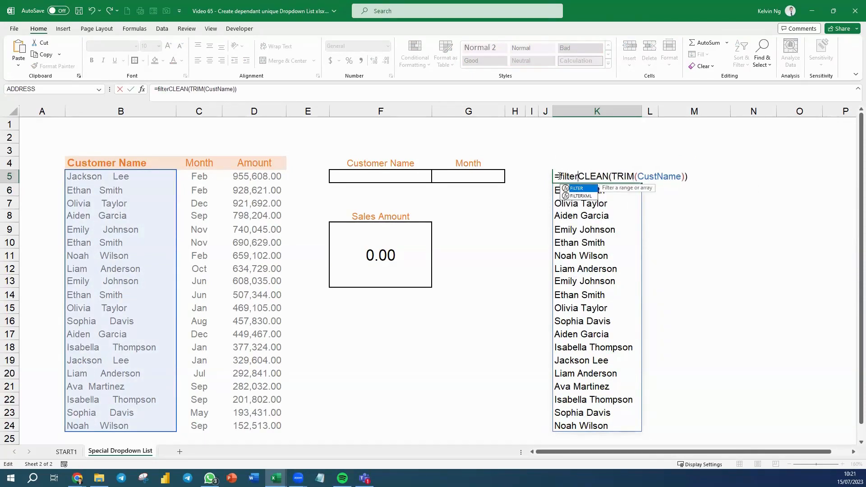
pyautogui.press('Tab')
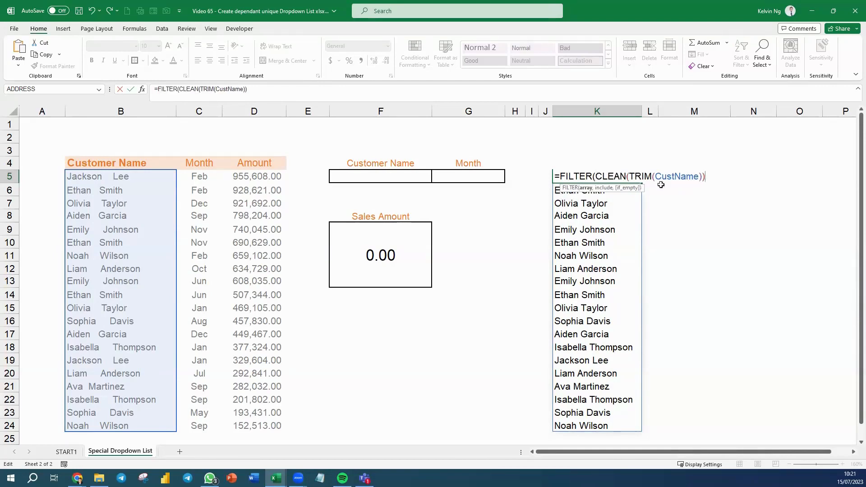
pyautogui.moveTo(593, 176); pyautogui.dragTo(559, 176)
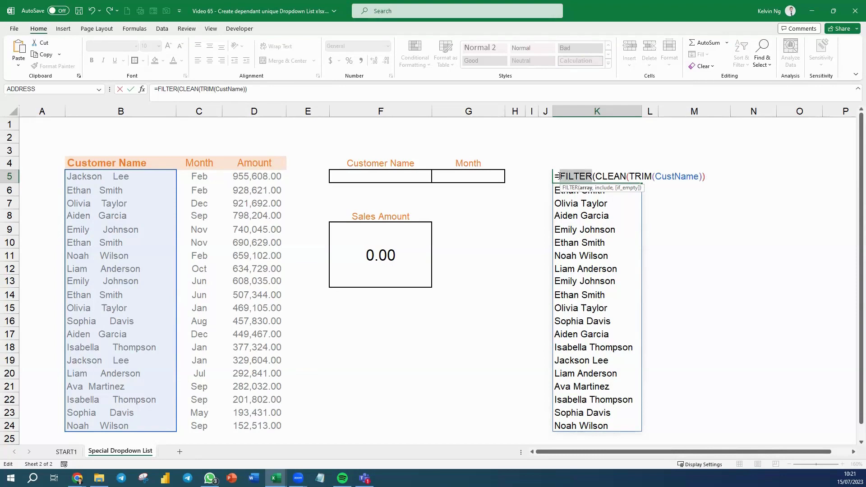
pyautogui.write('uni')
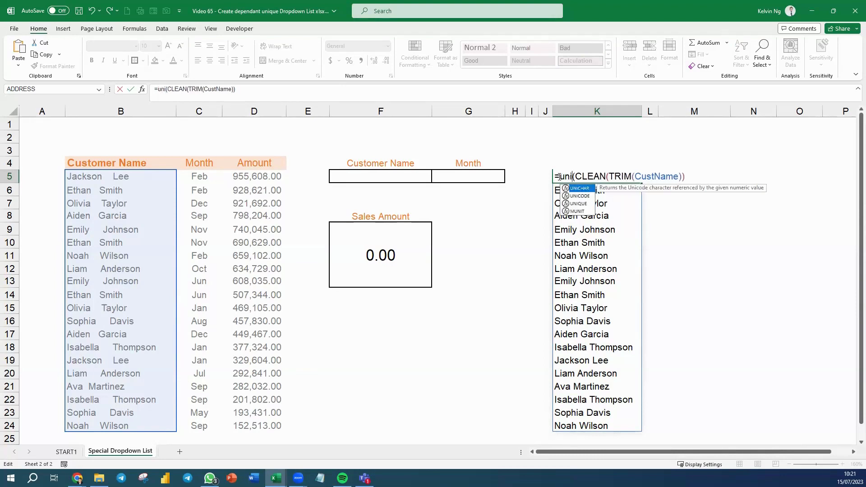
pyautogui.write('que')
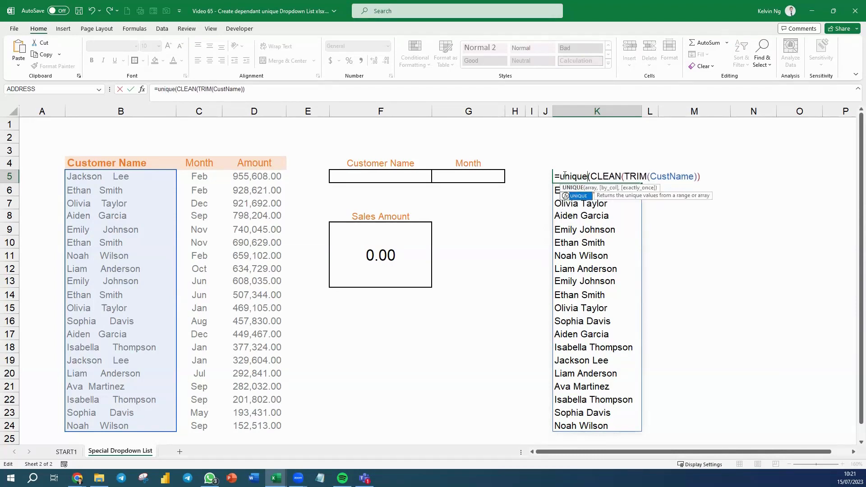
pyautogui.press('Right')
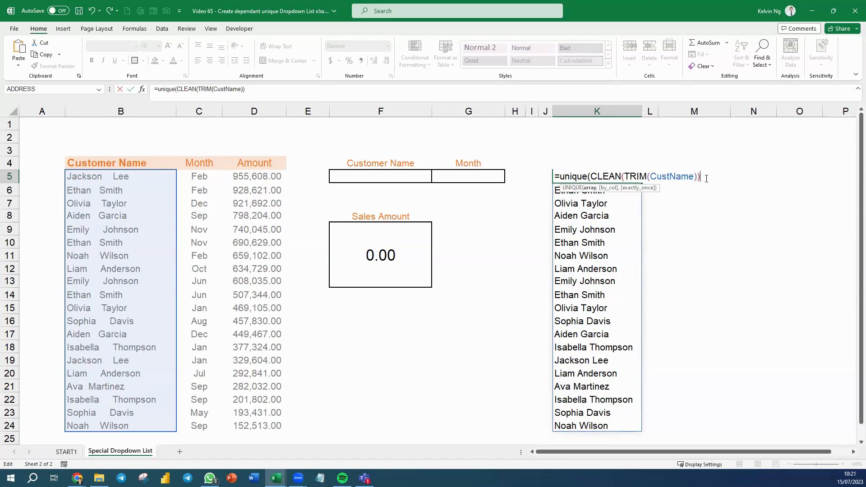
pyautogui.write(')')
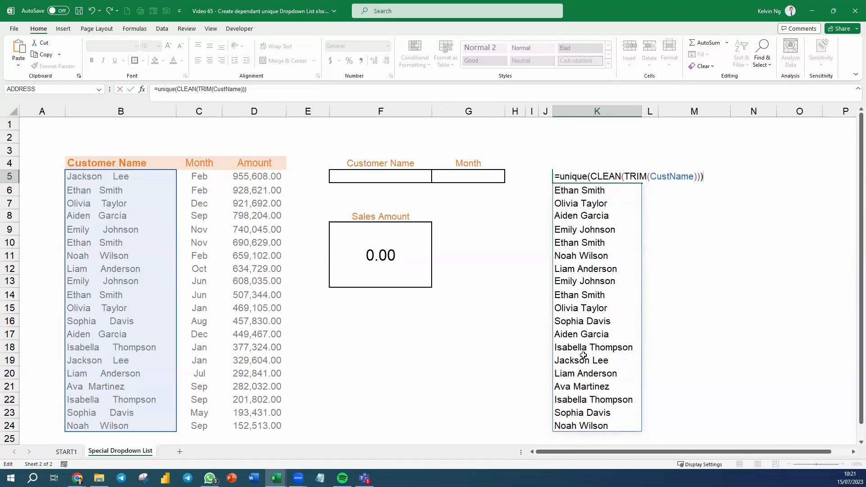
pyautogui.press('Return')
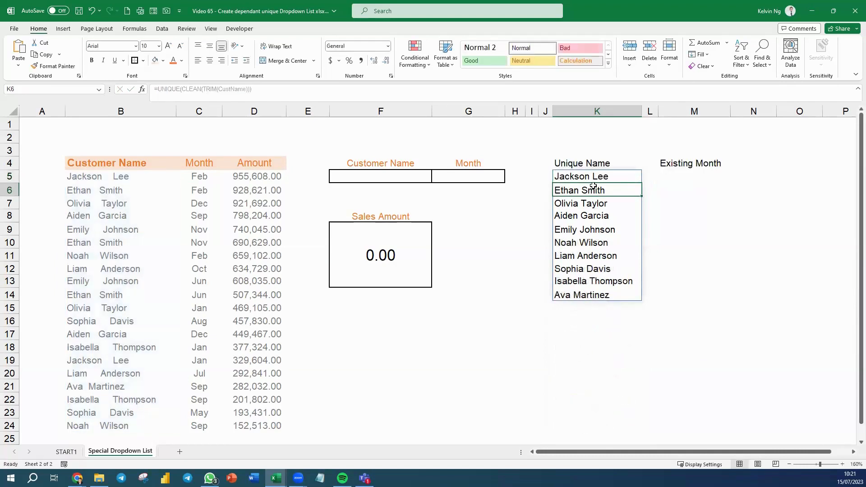
pyautogui.click(591, 336)
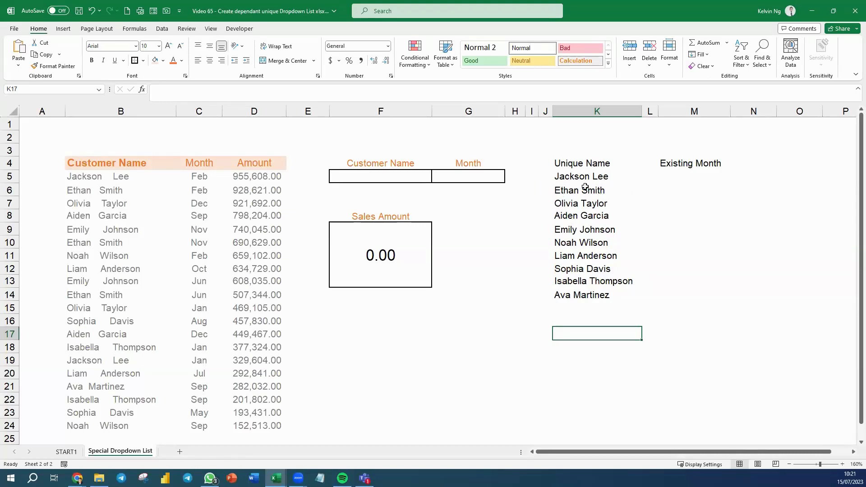
pyautogui.click(386, 177)
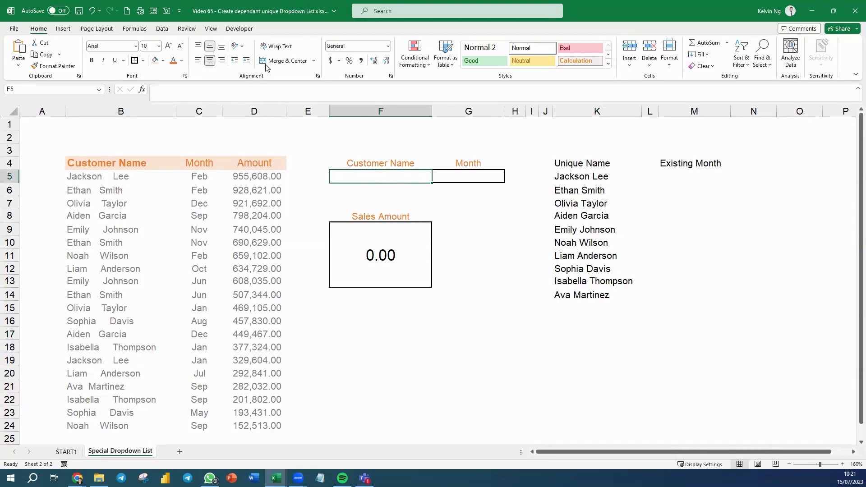
pyautogui.click(167, 30)
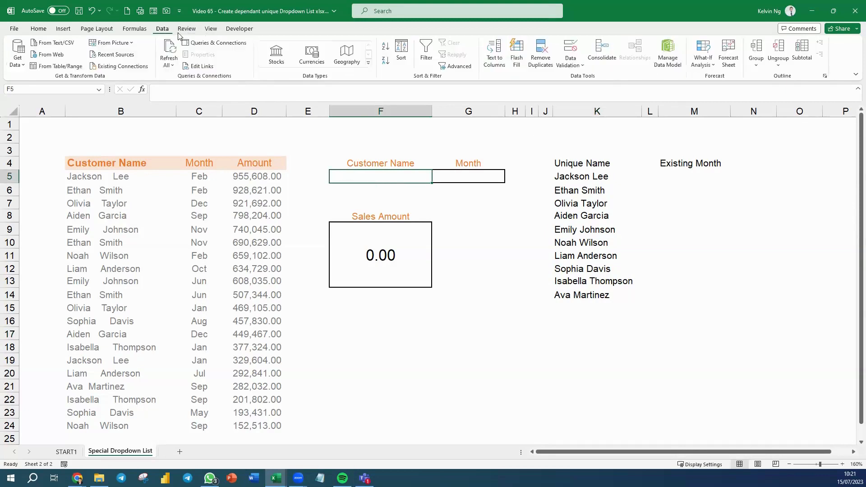
pyautogui.click(570, 49)
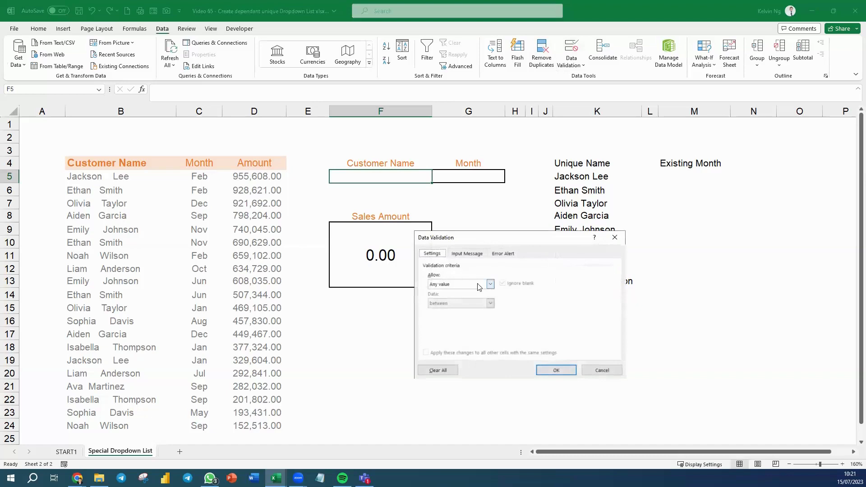
pyautogui.click(478, 284)
pyautogui.click(444, 311)
pyautogui.click(438, 323)
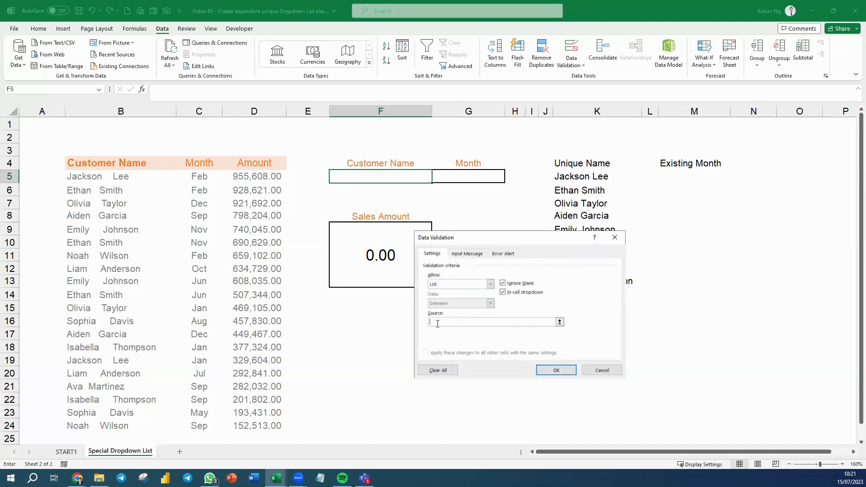
pyautogui.click(589, 178)
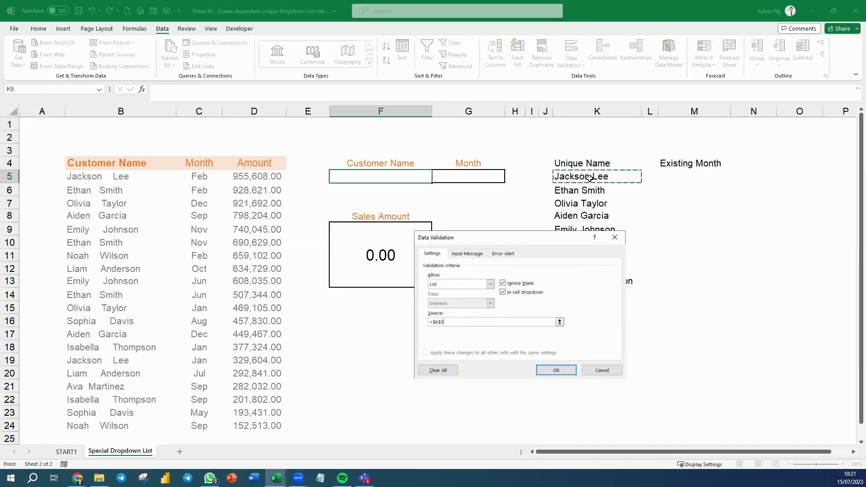
pyautogui.write('#')
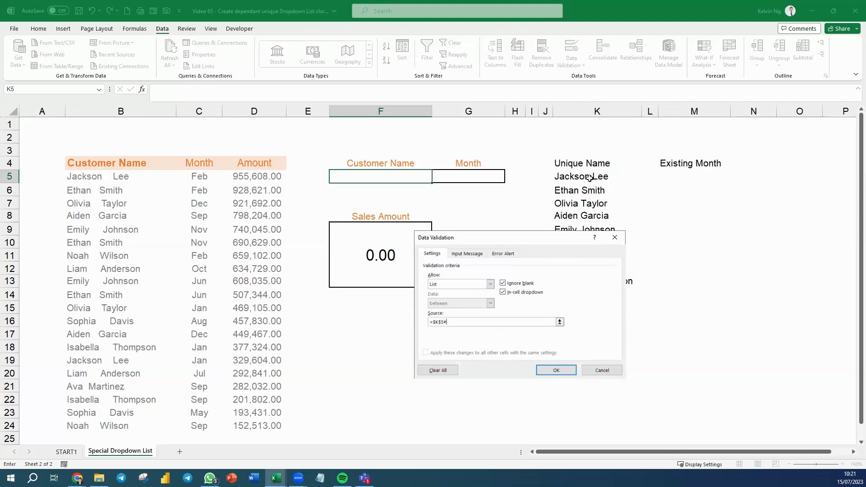
pyautogui.press('Return')
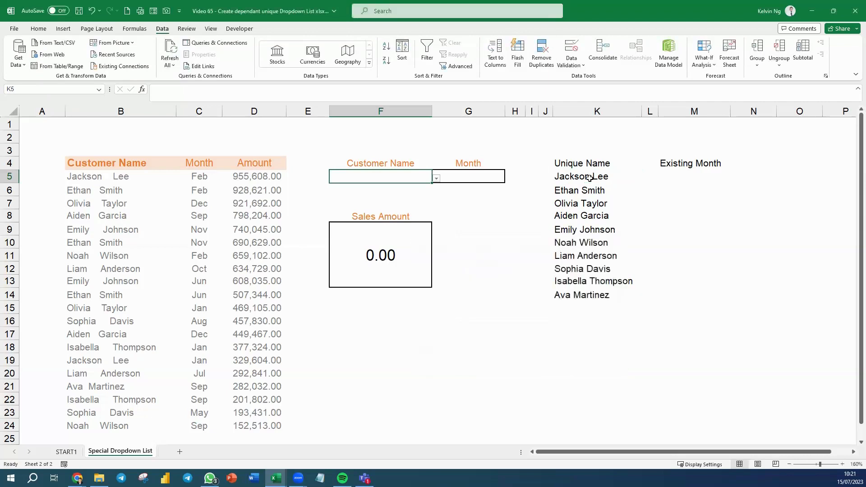
pyautogui.click(436, 178)
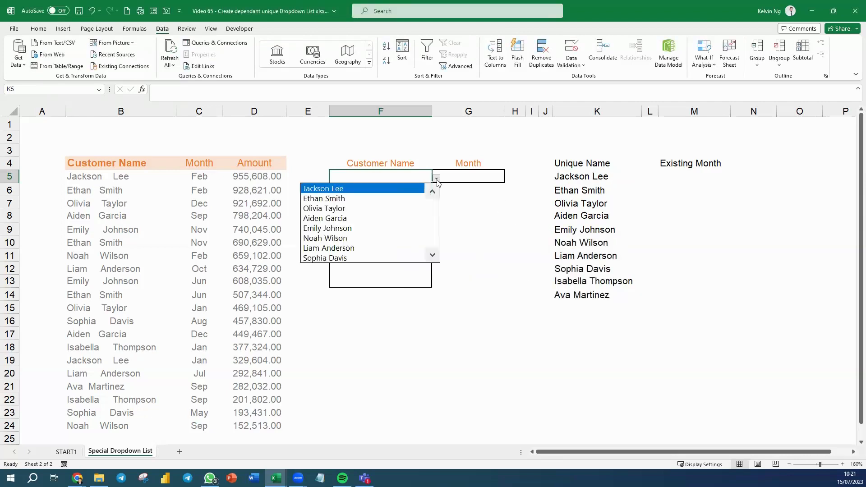
pyautogui.click(402, 203)
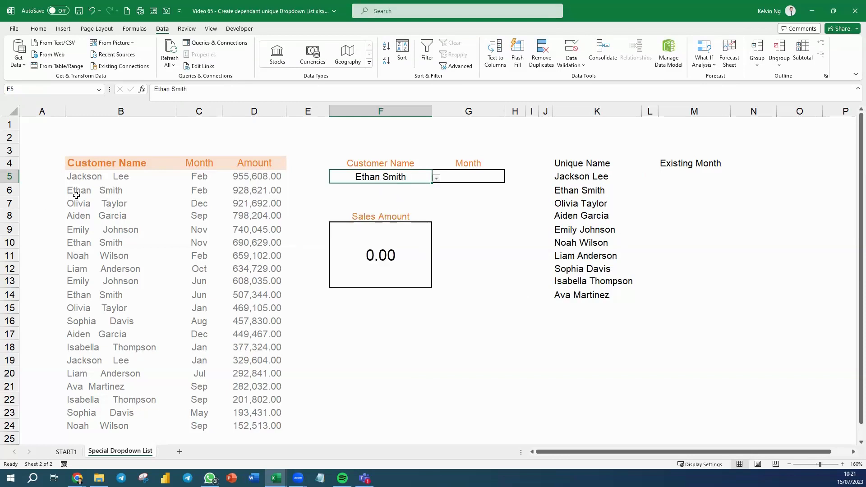
pyautogui.moveTo(85, 193); pyautogui.dragTo(254, 194)
pyautogui.keyDown('ctrl'); pyautogui.click(160, 245); pyautogui.keyUp('ctrl')
pyautogui.moveTo(160, 245); pyautogui.dragTo(250, 246)
pyautogui.keyDown('ctrl'); pyautogui.click(157, 292); pyautogui.keyUp('ctrl')
pyautogui.moveTo(157, 291); pyautogui.dragTo(252, 293)
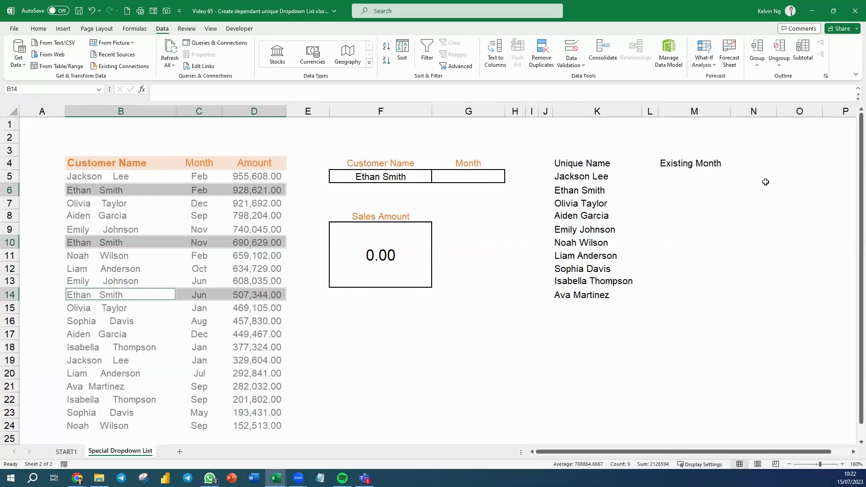
pyautogui.click(691, 177)
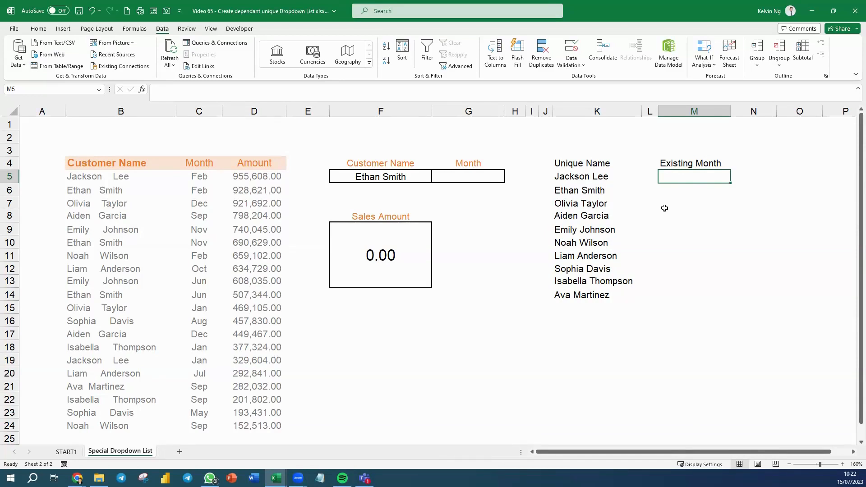
# Enter =FILTER(Month,CLEAN(TRIM(CustName))=F5) in M5 so Feb, Nov and Jun spill down
pyautogui.write('=')
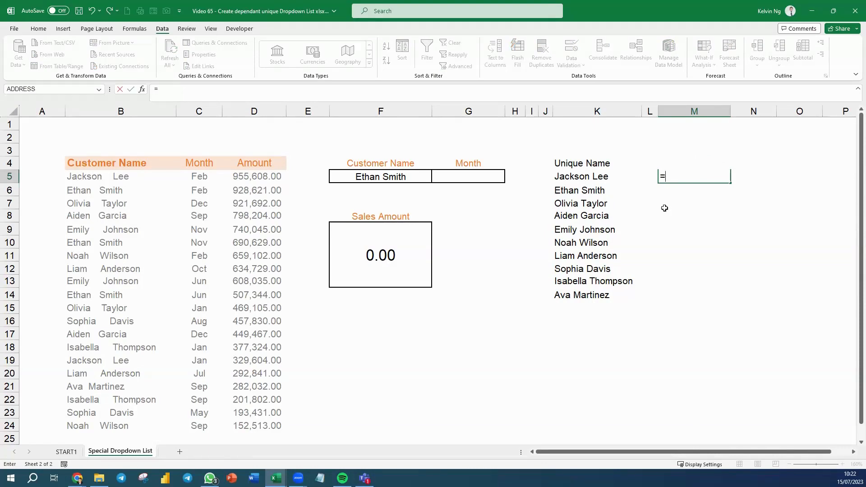
pyautogui.write('fil')
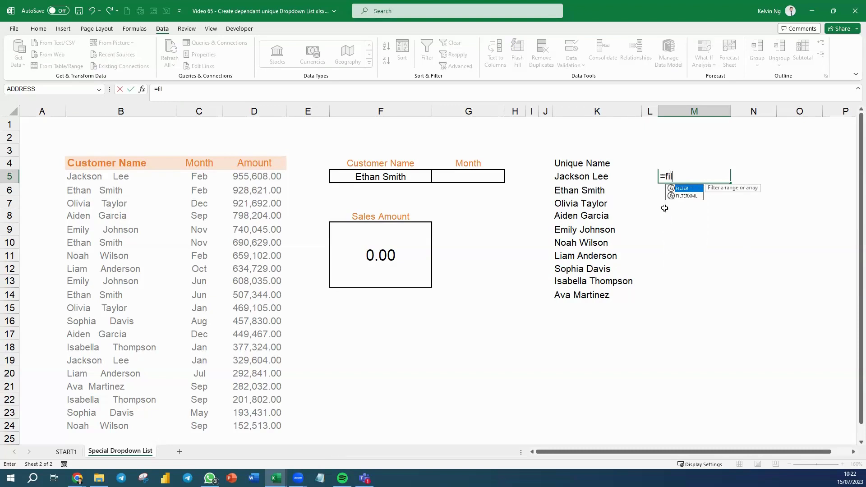
pyautogui.press('Tab')
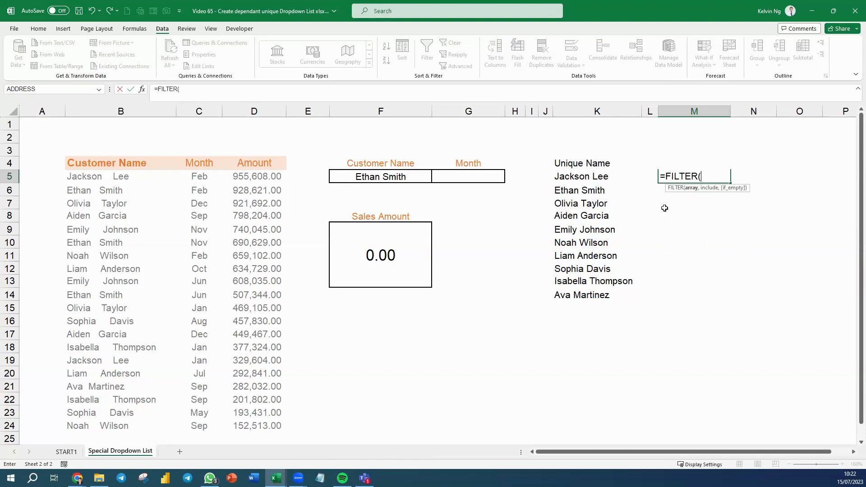
pyautogui.write('month')
pyautogui.press('Tab')
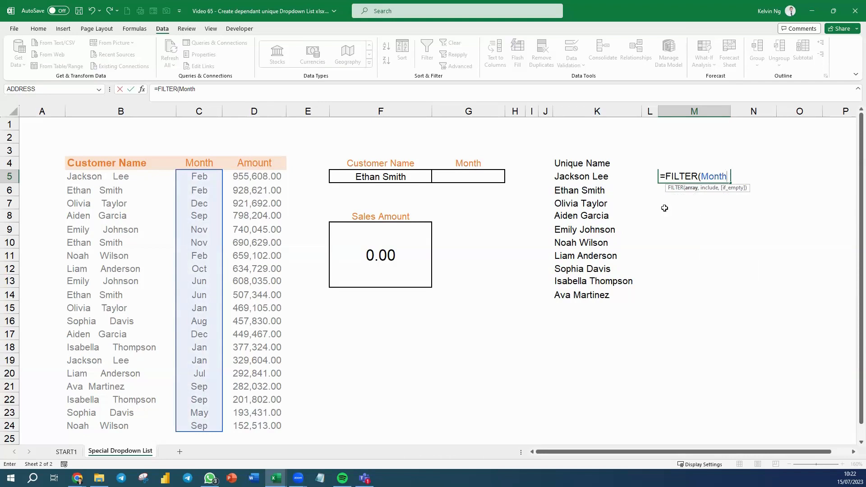
pyautogui.write(',clean')
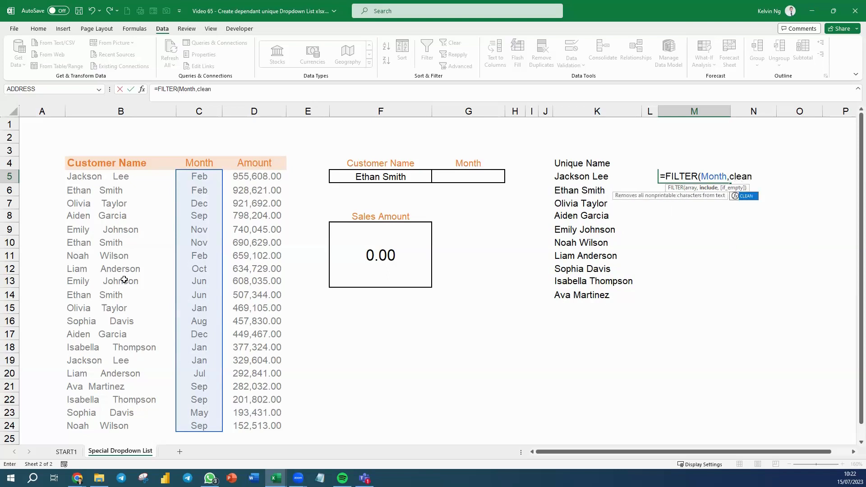
pyautogui.press('Tab')
pyautogui.write('trim')
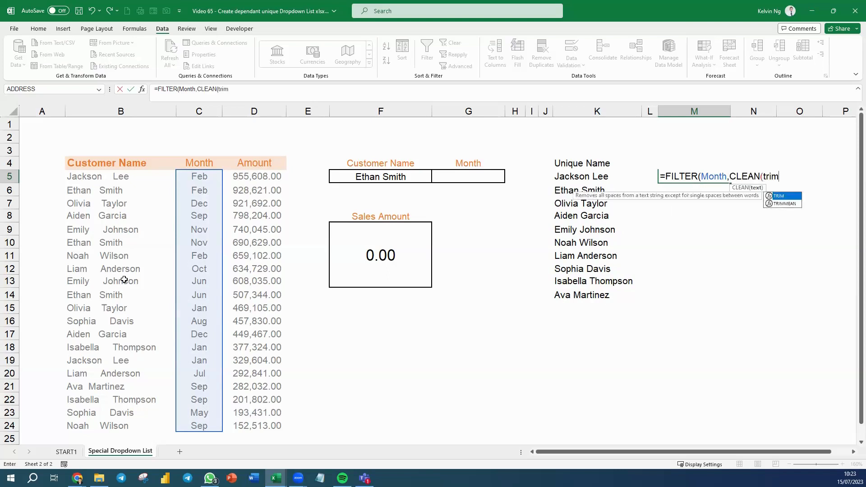
pyautogui.press('Tab')
pyautogui.write('cus')
pyautogui.press('Tab')
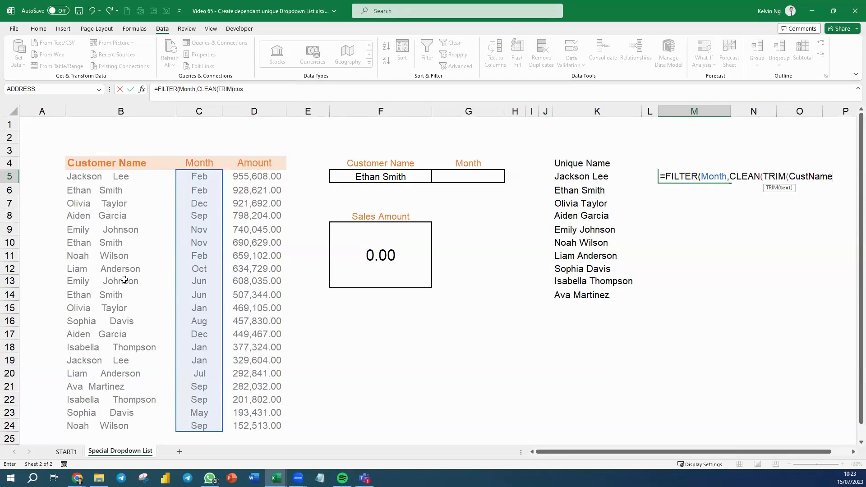
pyautogui.write('))')
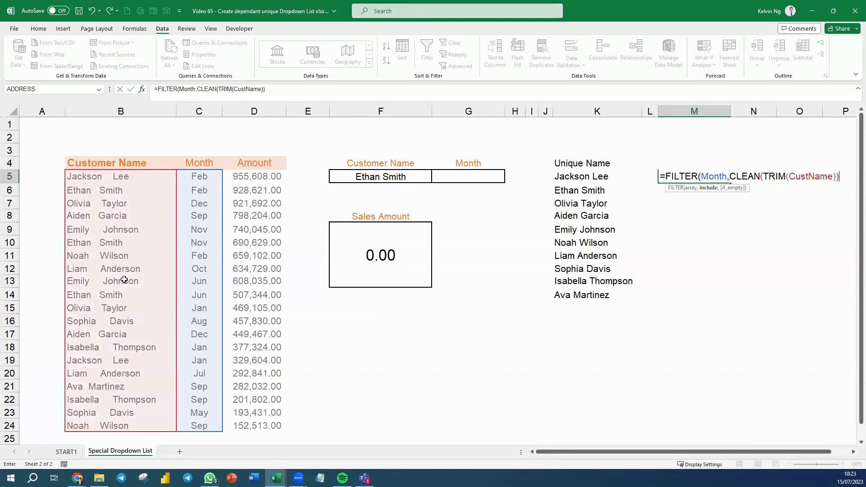
pyautogui.write('=')
pyautogui.click(404, 176)
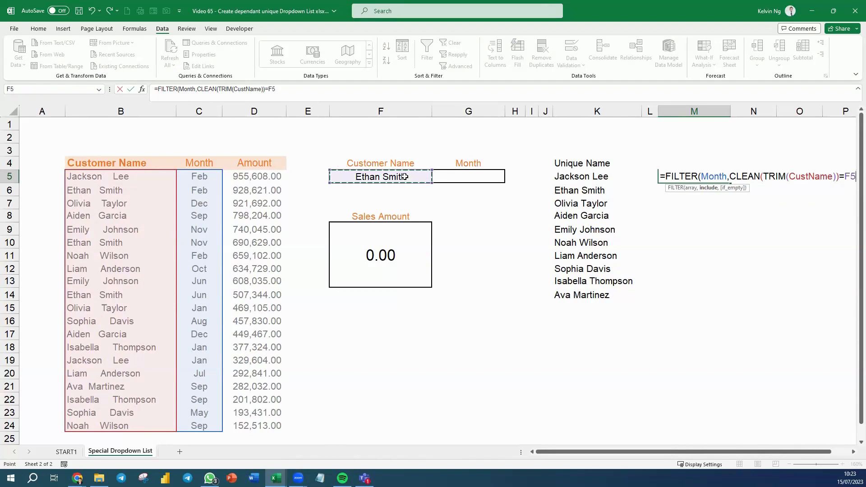
pyautogui.write(')')
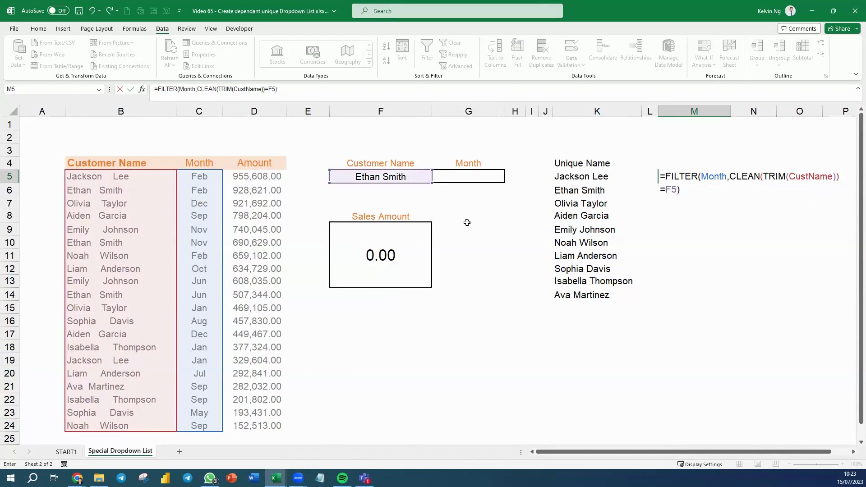
pyautogui.press('Return')
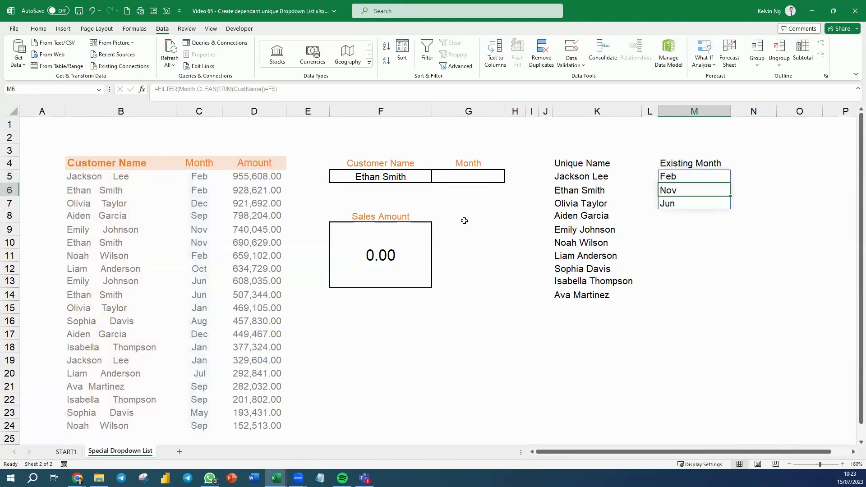
pyautogui.click(760, 281)
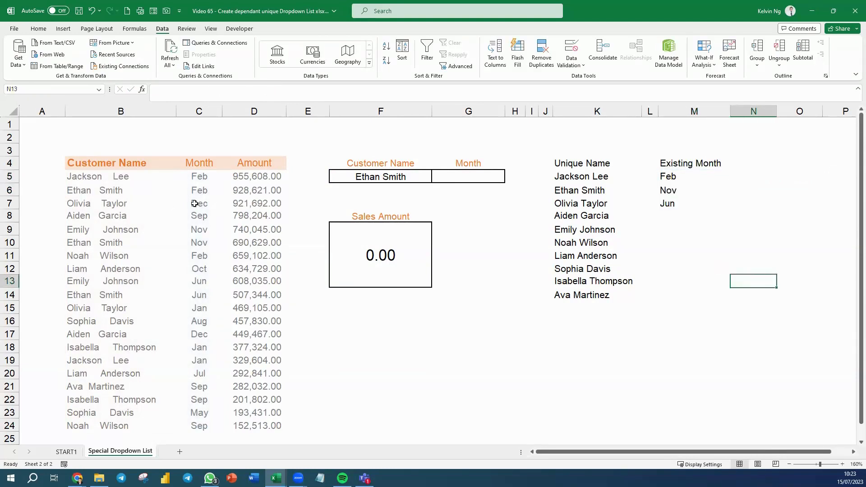
pyautogui.moveTo(98, 191); pyautogui.dragTo(242, 193)
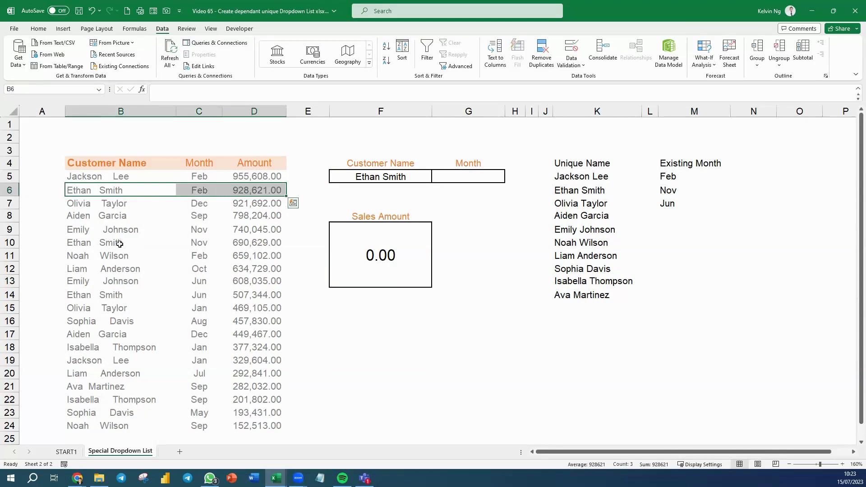
pyautogui.keyDown('ctrl'); pyautogui.moveTo(117, 244); pyautogui.dragTo(264, 244); pyautogui.keyUp('ctrl')
pyautogui.keyDown('ctrl'); pyautogui.moveTo(121, 296); pyautogui.dragTo(256, 296); pyautogui.keyUp('ctrl')
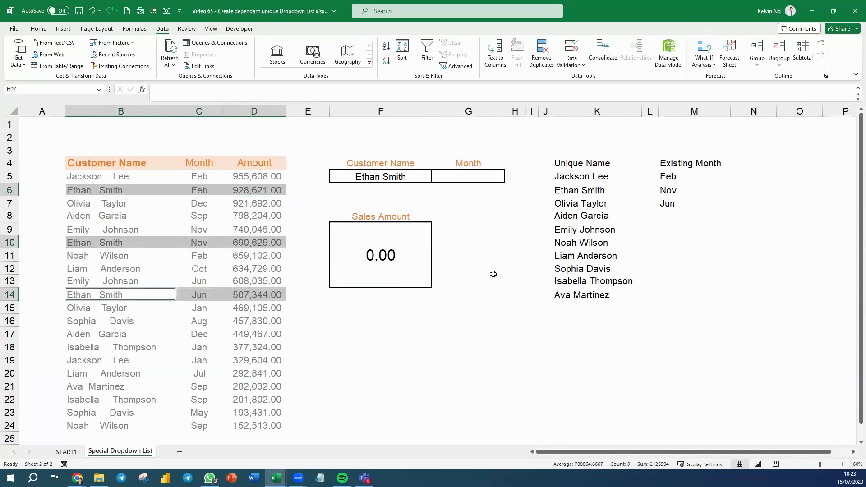
pyautogui.click(482, 179)
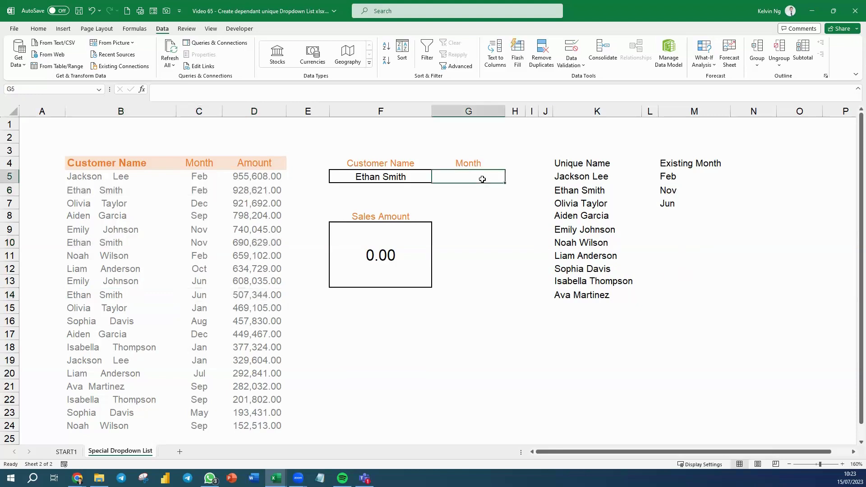
# Give G5 list validation with the source =$M$5#
pyautogui.click(570, 46)
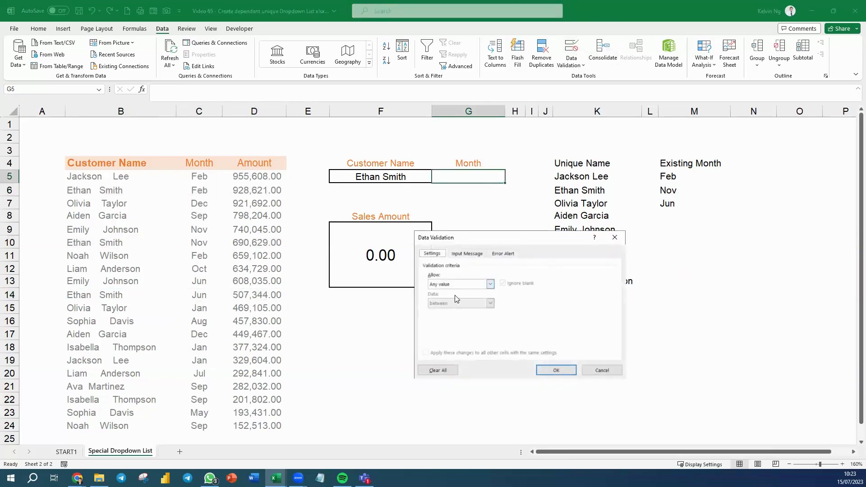
pyautogui.click(458, 284)
pyautogui.click(451, 311)
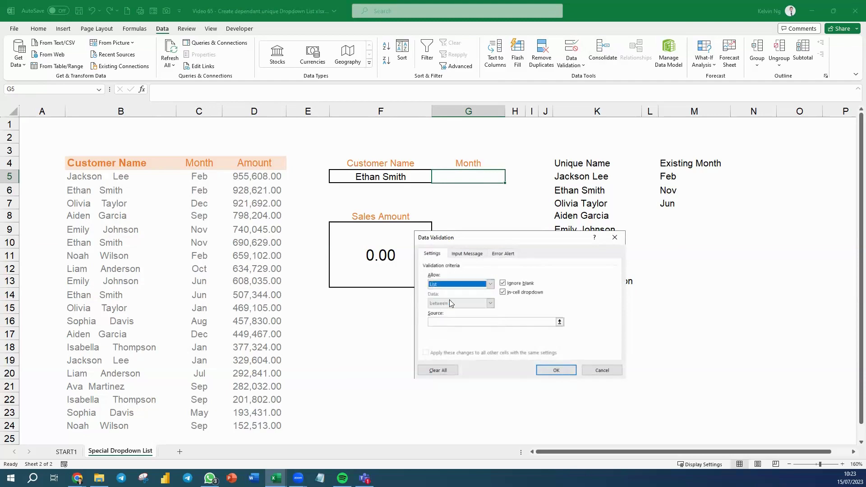
pyautogui.click(442, 322)
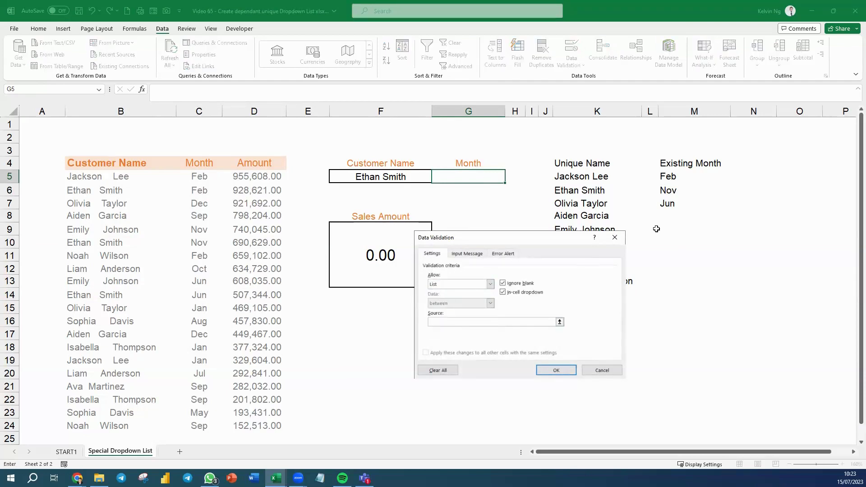
pyautogui.click(674, 177)
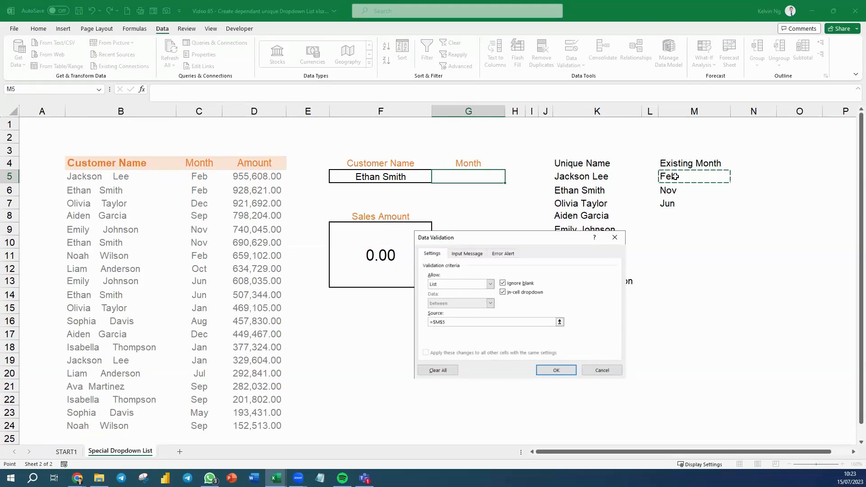
pyautogui.write('#')
pyautogui.click(556, 370)
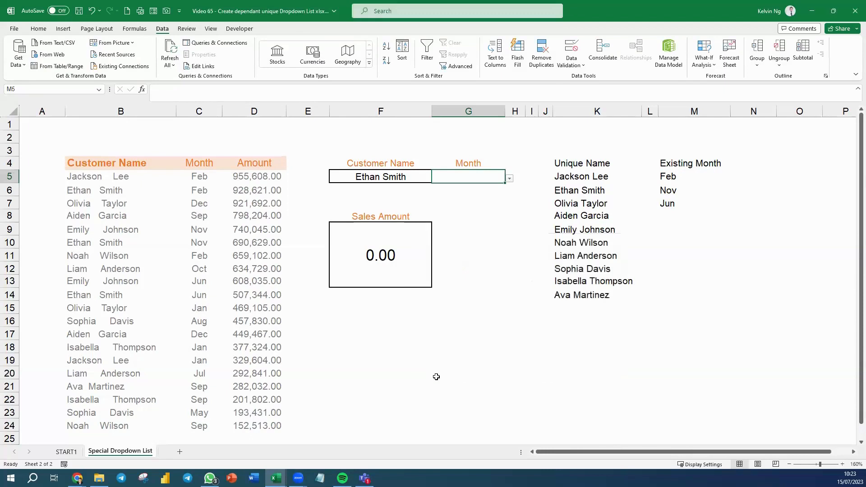
# Pick Nov in G5, verify the 690,629.00 sales row, then go to the START1 sheet
pyautogui.click(509, 179)
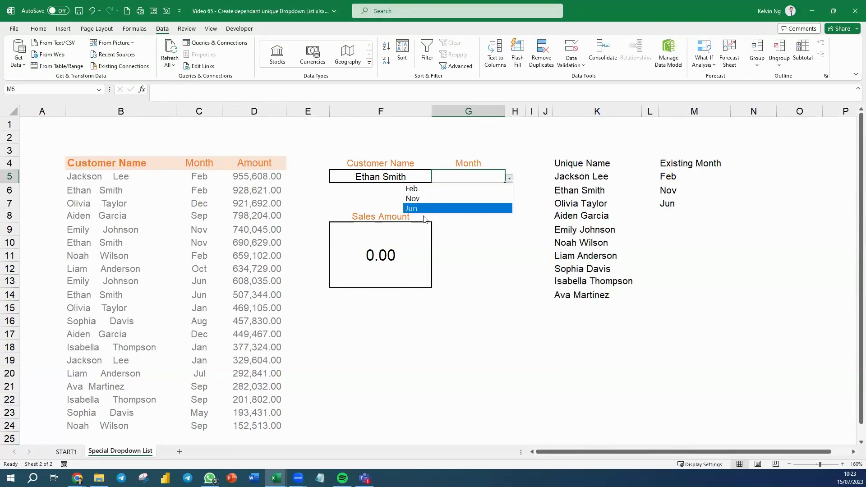
pyautogui.click(425, 199)
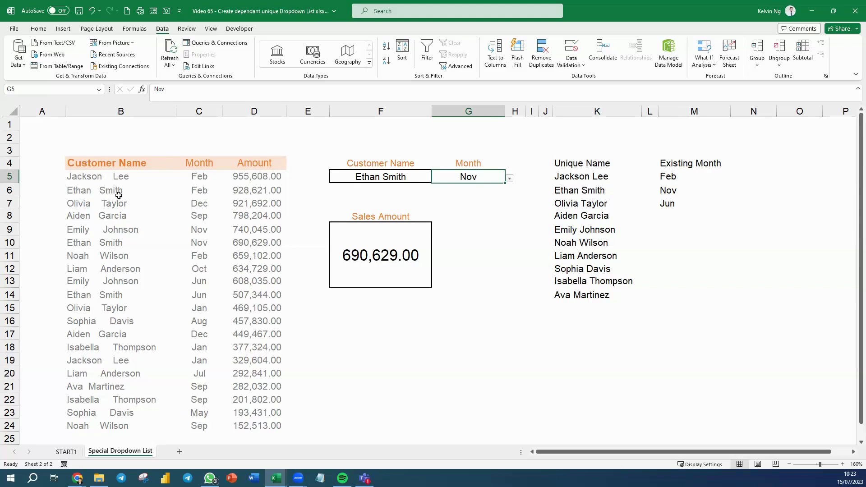
pyautogui.moveTo(103, 244); pyautogui.dragTo(260, 244)
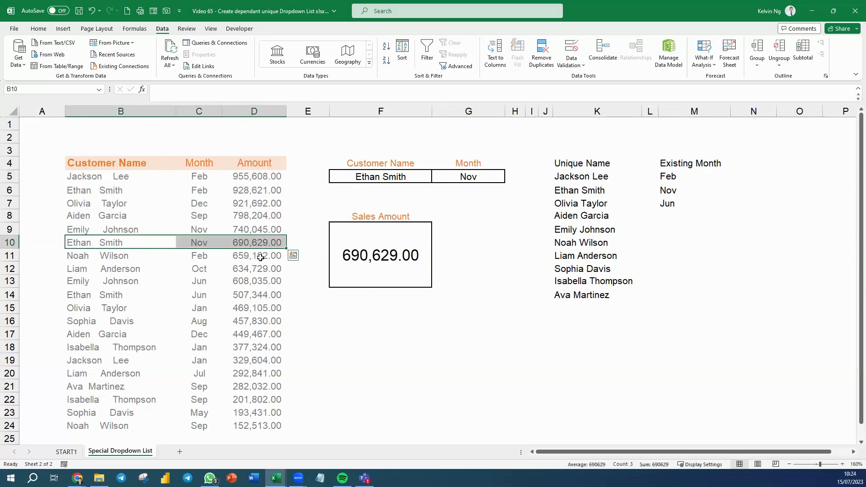
pyautogui.click(519, 358)
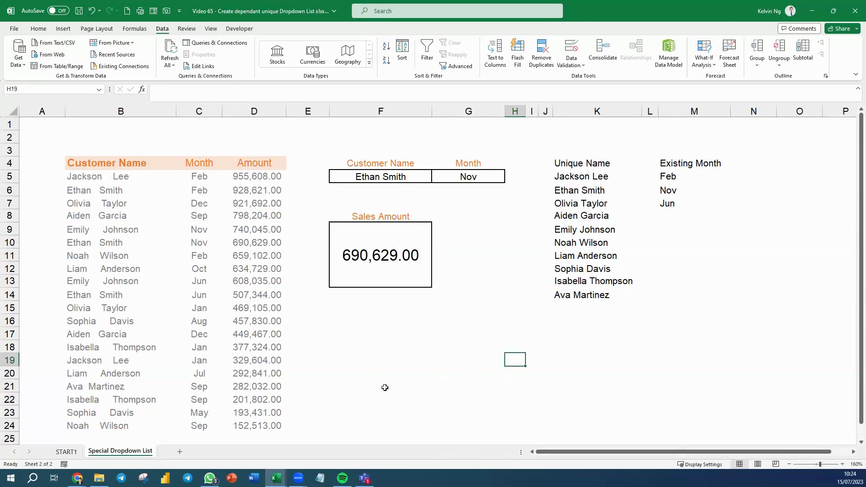
pyautogui.click(66, 452)
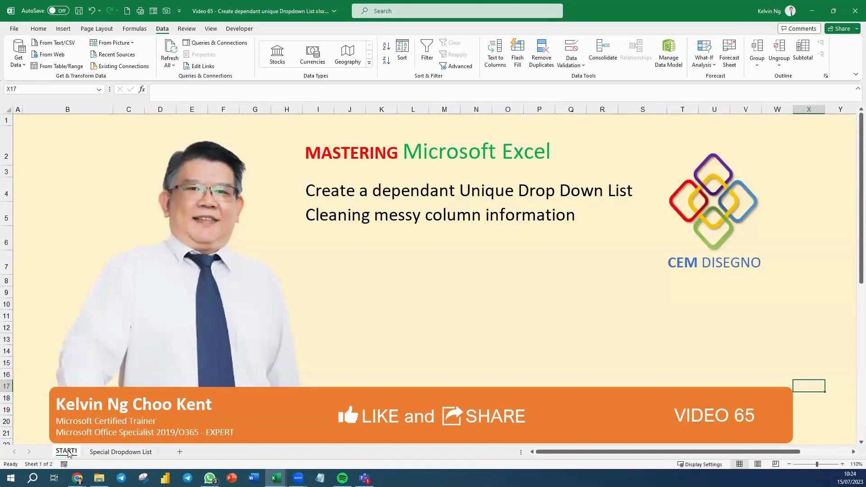